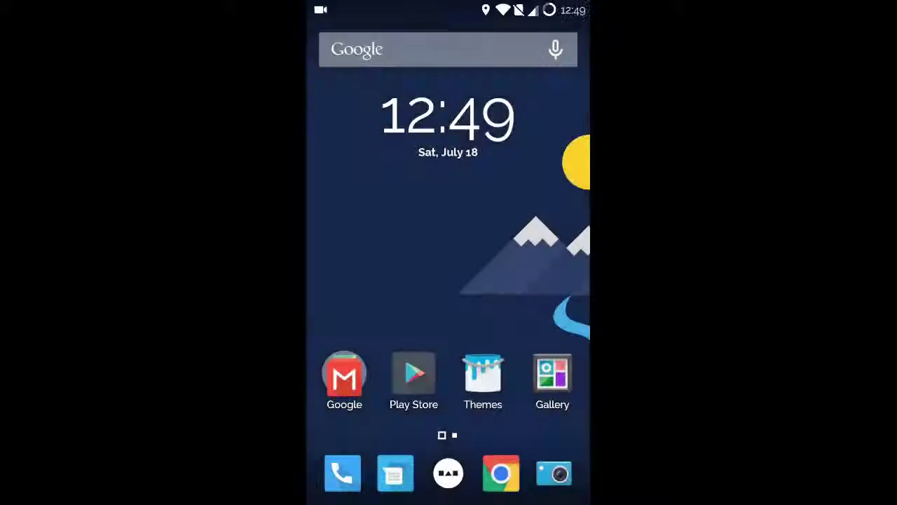
Open Settings from the app drawer's second page and go to About phone
left_click(448, 473)
left_click_drag(518, 280, 364, 280)
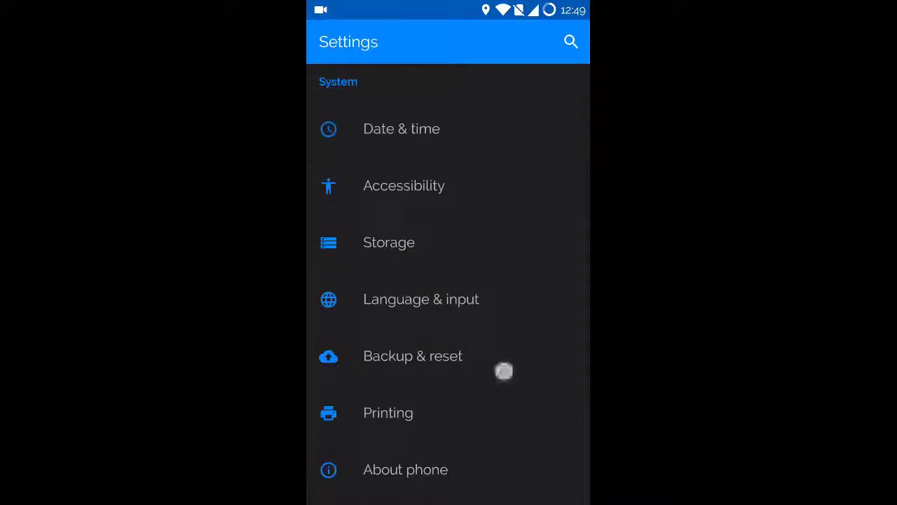
left_click(484, 464)
scroll(495, 375, "down", 5)
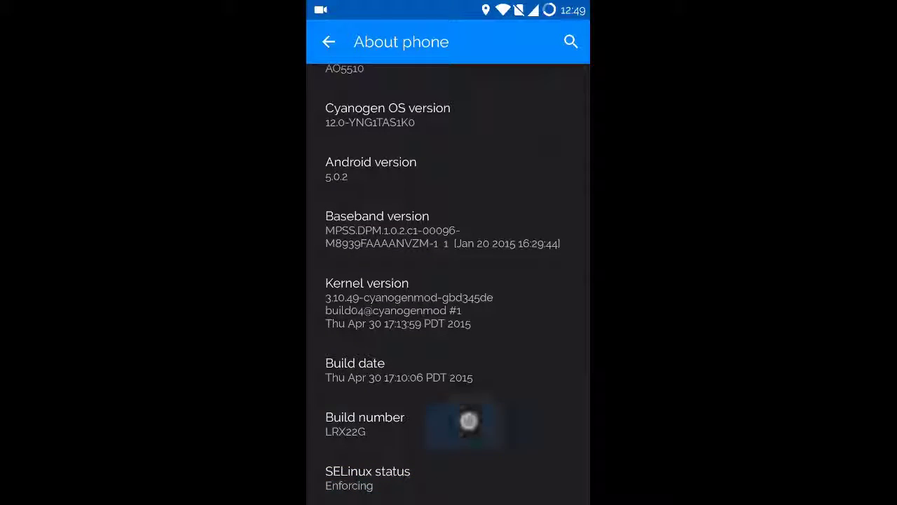
Unlock development settings via Build number and return to the main Settings list
left_click(476, 426)
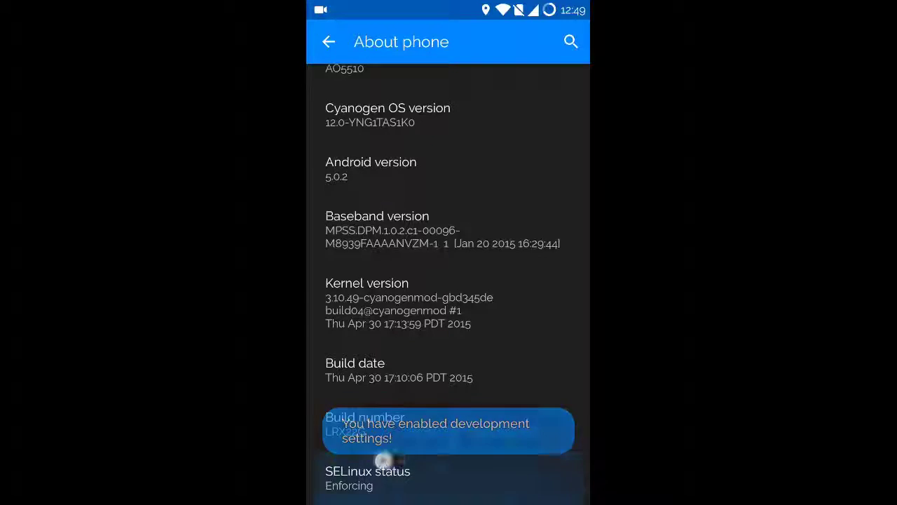
scroll(523, 342, "up", 5)
scroll(522, 281, "up", 3)
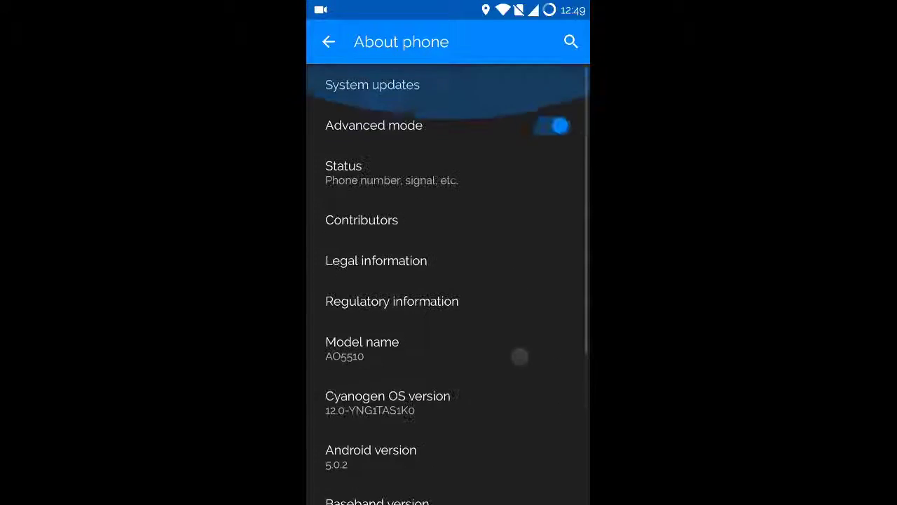
key("Escape")
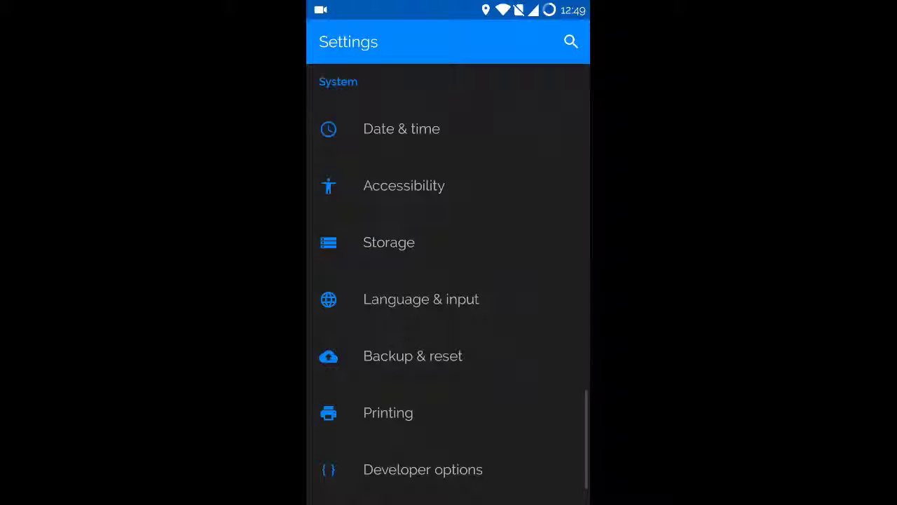
scroll(514, 406, "down", 2)
Browse Developer options, exit Settings, and move to the second home screen page
left_click(423, 412)
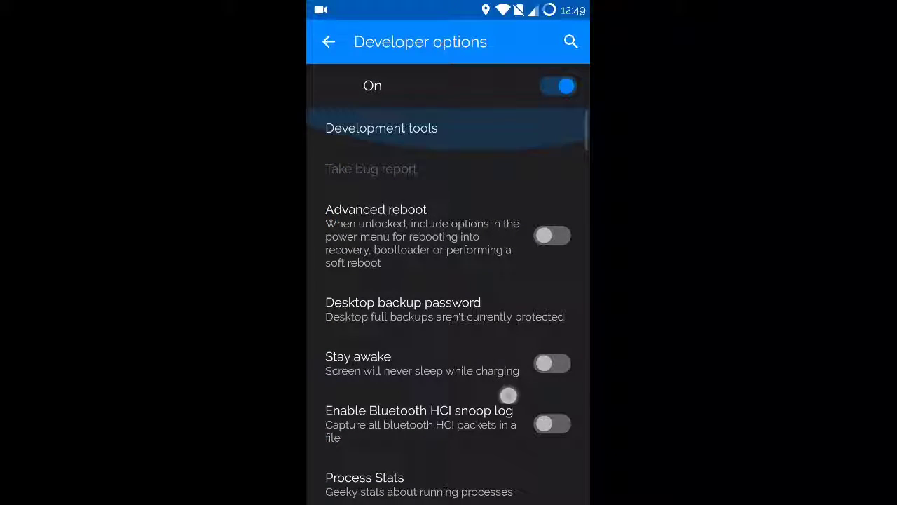
scroll(449, 280, "down", 4)
scroll(522, 407, "up", 2)
scroll(522, 350, "down", 5)
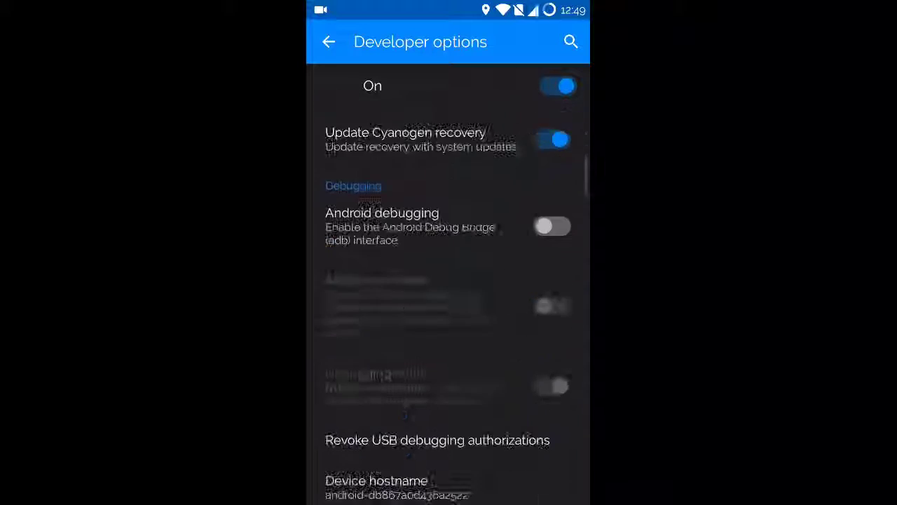
scroll(449, 280, "down", 5)
scroll(448, 280, "up", 10)
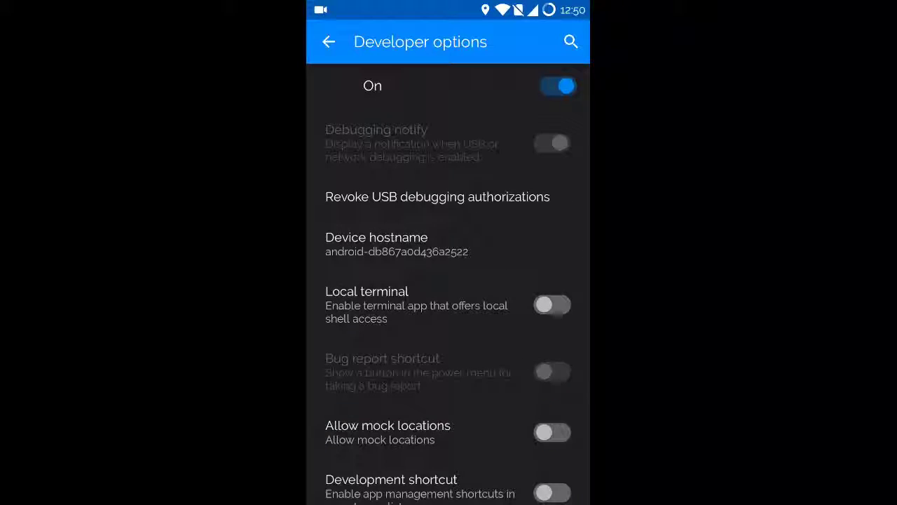
key("Escape")
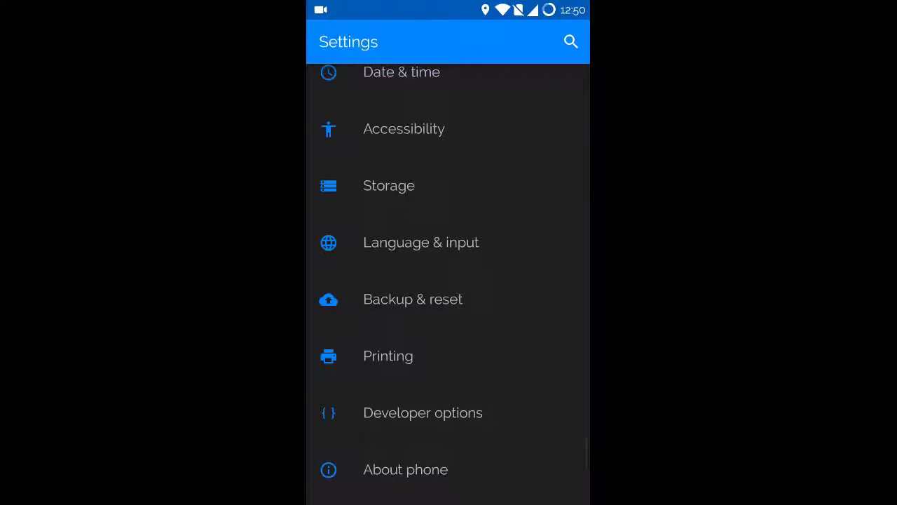
key("Escape")
key("Escape")
left_click_drag(533, 280, 378, 280)
left_click_drag(456, 367, 365, 368)
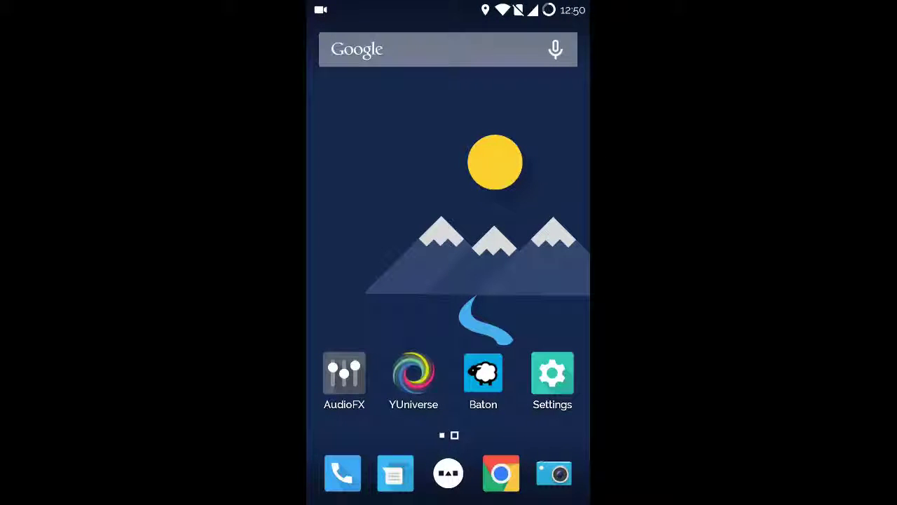